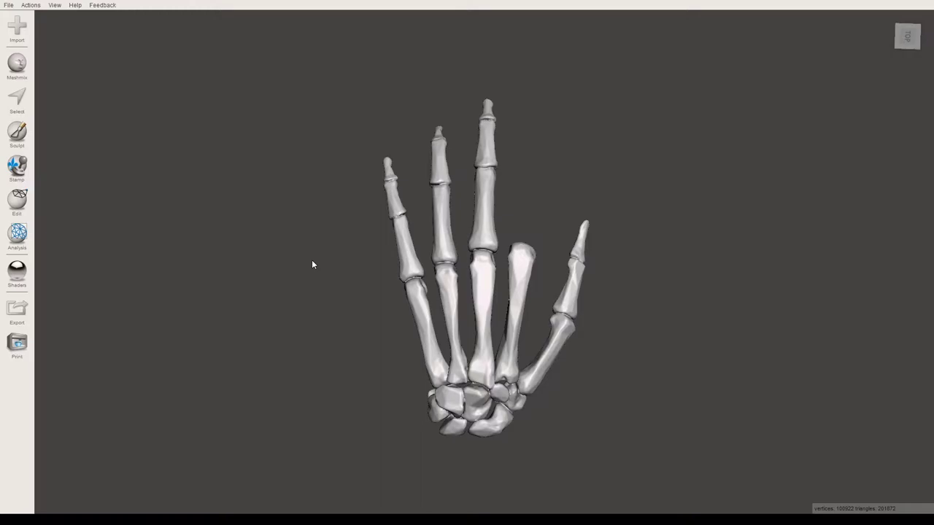
Zoom in on the skeleton hand and orbit it to a tilted view
{"action": "scroll", "coordinate": [312, 264], "scroll_direction": "up", "scroll_amount": 1}
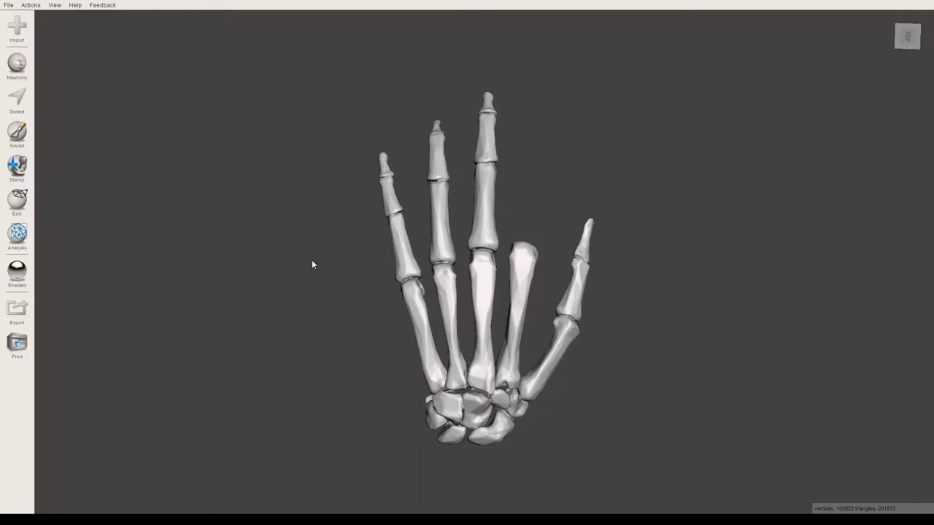
{"action": "scroll", "coordinate": [312, 264], "scroll_direction": "up", "scroll_amount": 1}
{"action": "right_click_drag", "start_coordinate": [312, 263], "coordinate": [387, 211]}
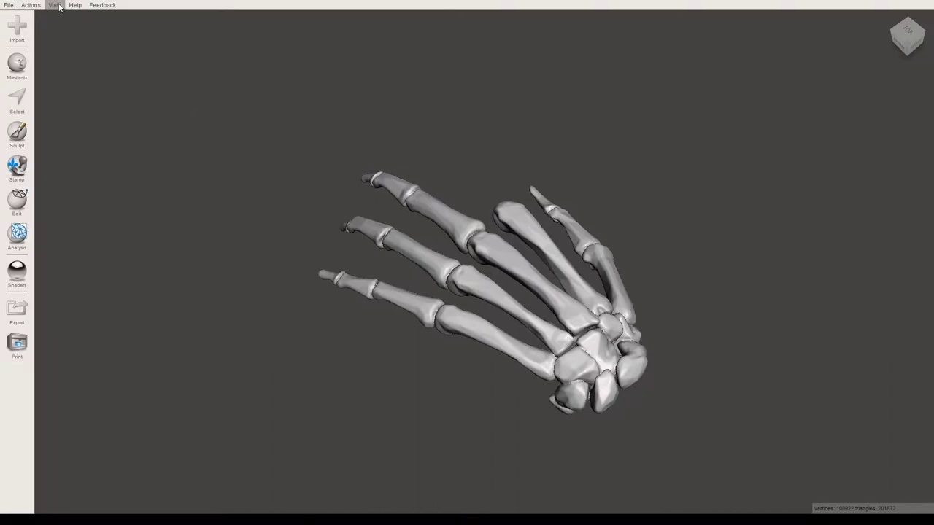
Show the Object Browser listing Full_Hand.stl and move it to the lower right, clear of the hand
{"action": "left_click", "coordinate": [129, 73]}
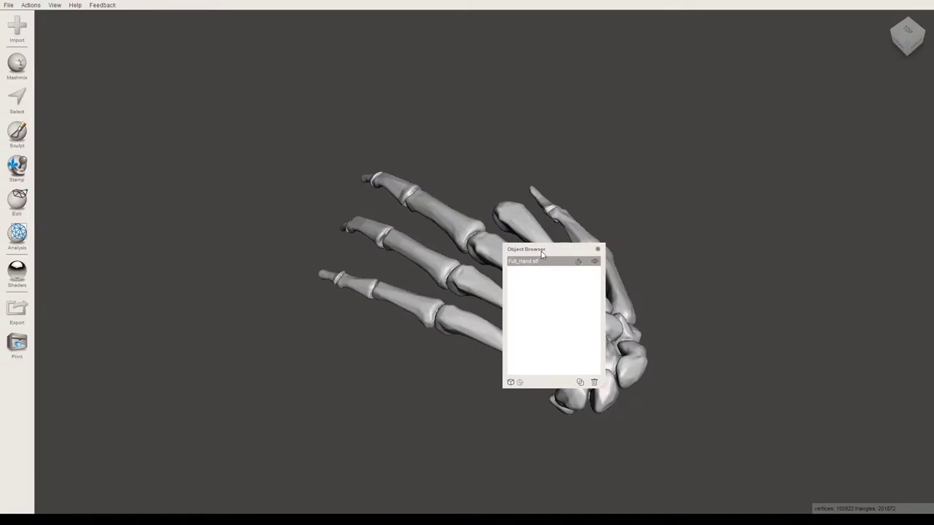
{"action": "left_click_drag", "start_coordinate": [541, 251], "coordinate": [786, 313]}
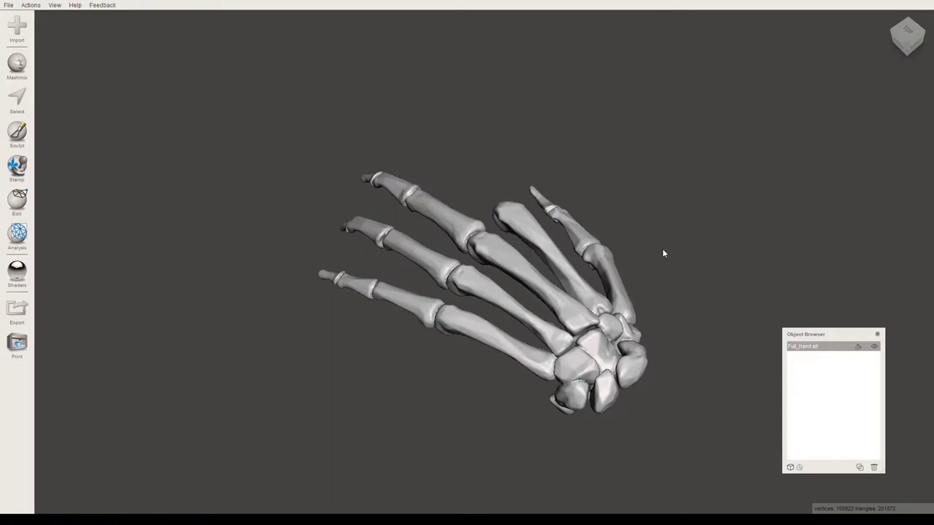
{"action": "right_click_drag", "start_coordinate": [662, 253], "coordinate": [475, 252]}
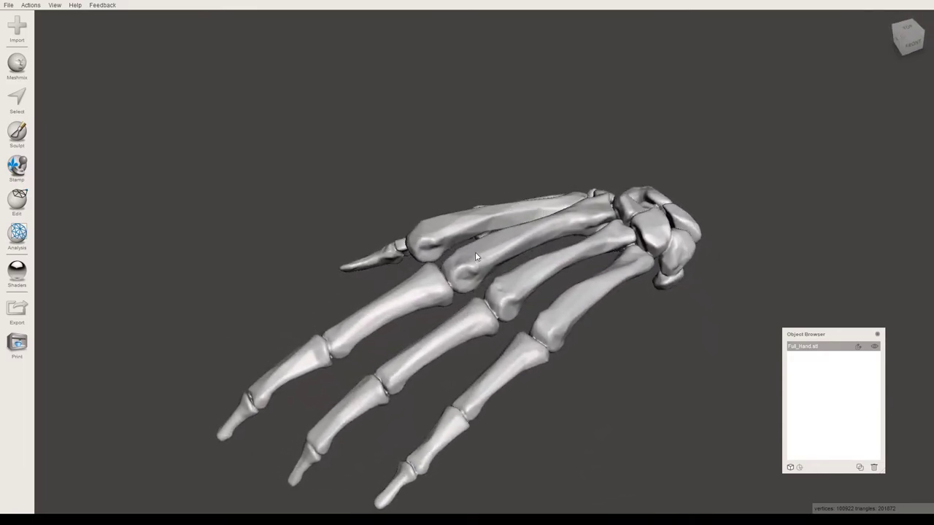
Open the Meshmix primitives panel showing sphere, cylinder, cube and cone solids
{"action": "left_click", "coordinate": [12, 65]}
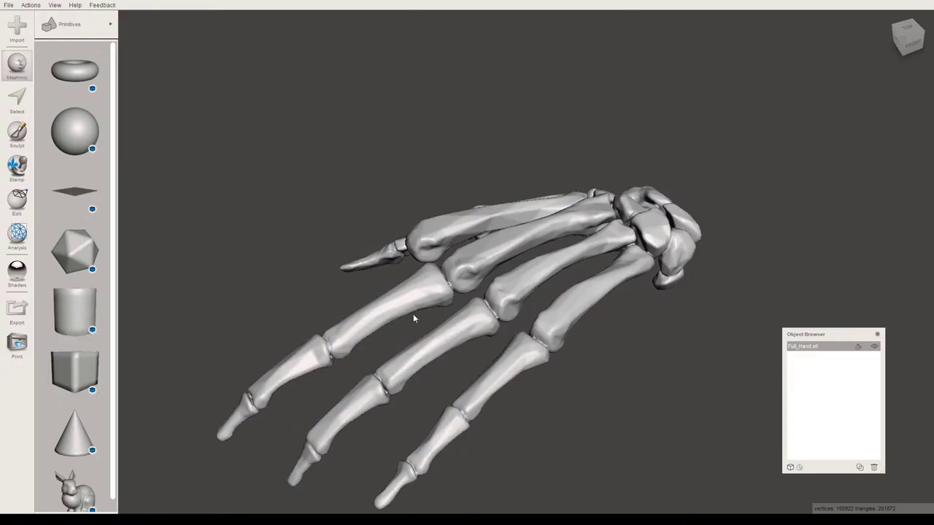
Drop a cylinder primitive onto the metacarpal bones and stand it upright
{"action": "right_click_drag", "start_coordinate": [413, 314], "coordinate": [477, 236]}
{"action": "scroll", "coordinate": [477, 236], "scroll_direction": "up", "scroll_amount": 2}
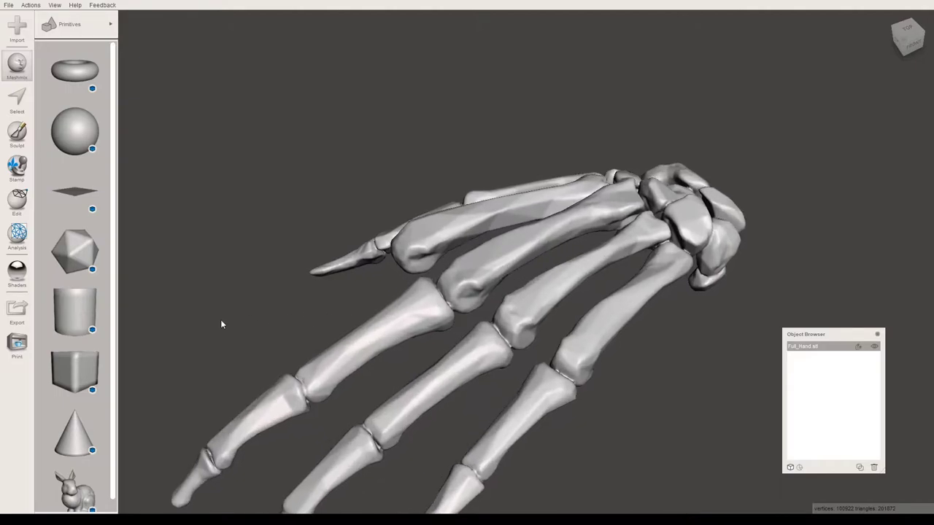
{"action": "left_click_drag", "start_coordinate": [73, 314], "coordinate": [501, 246]}
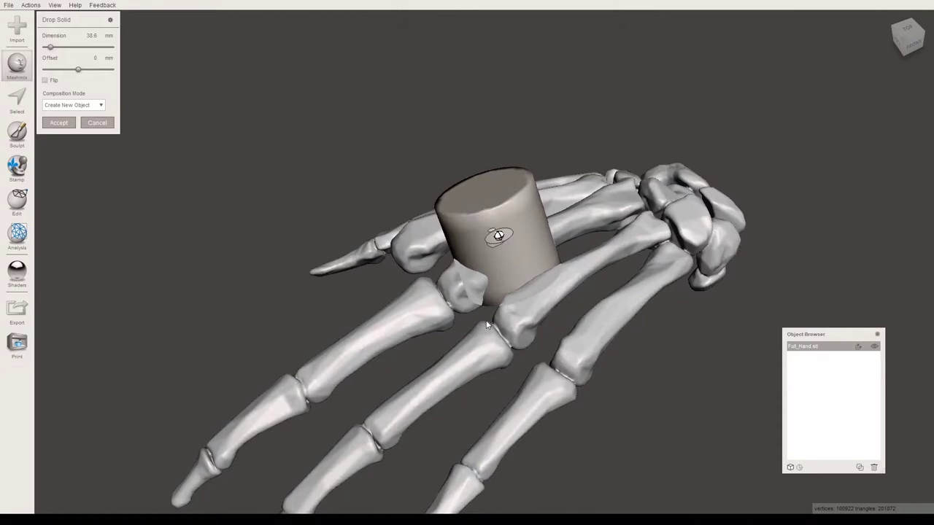
{"action": "right_click_drag", "start_coordinate": [501, 246], "coordinate": [586, 251]}
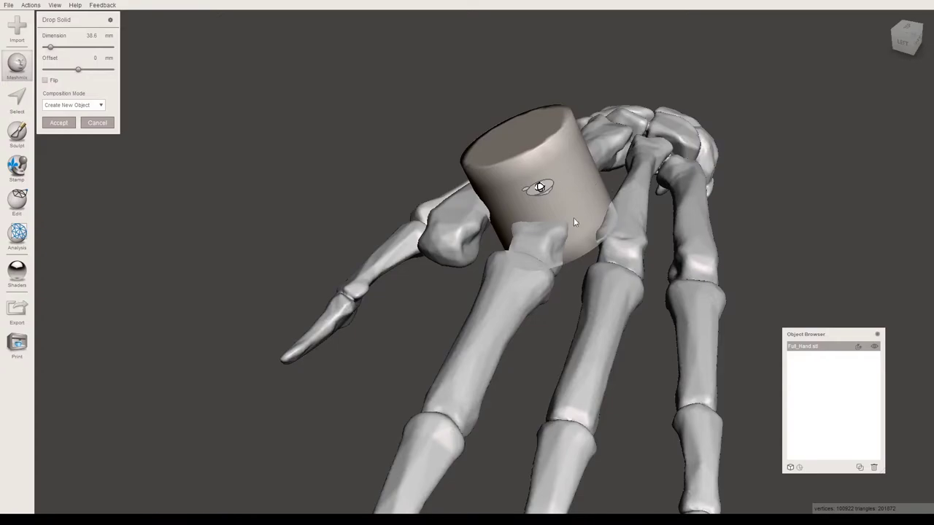
{"action": "scroll", "coordinate": [538, 188], "scroll_direction": "up", "scroll_amount": 4}
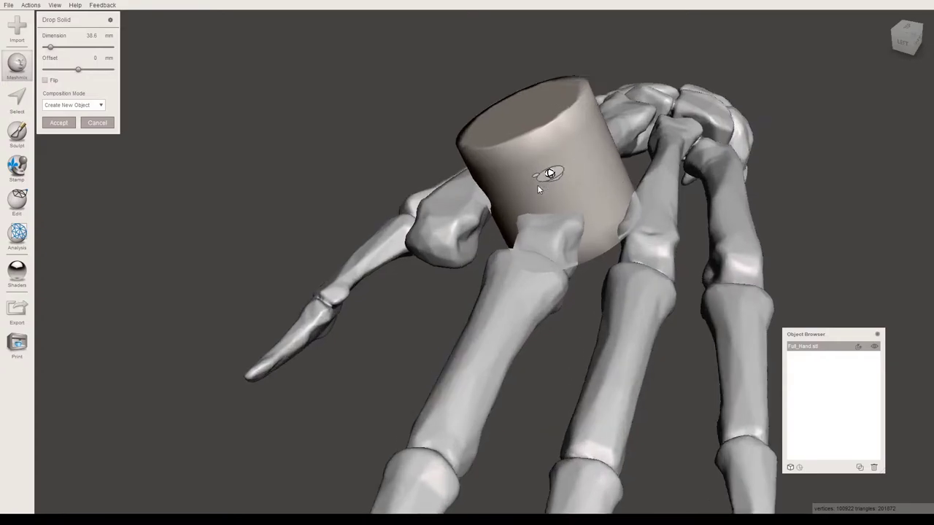
{"action": "middle_click_drag", "start_coordinate": [630, 179], "coordinate": [535, 255]}
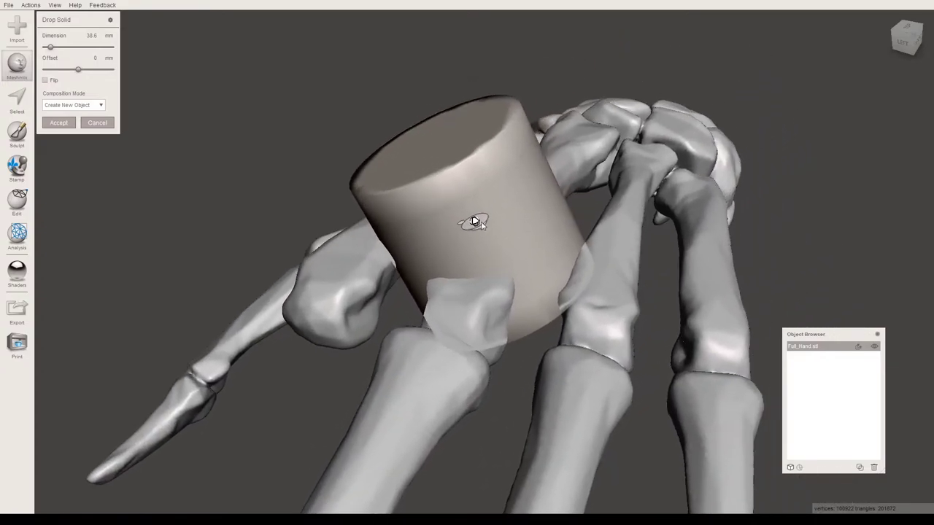
{"action": "left_click_drag", "start_coordinate": [475, 222], "coordinate": [497, 212]}
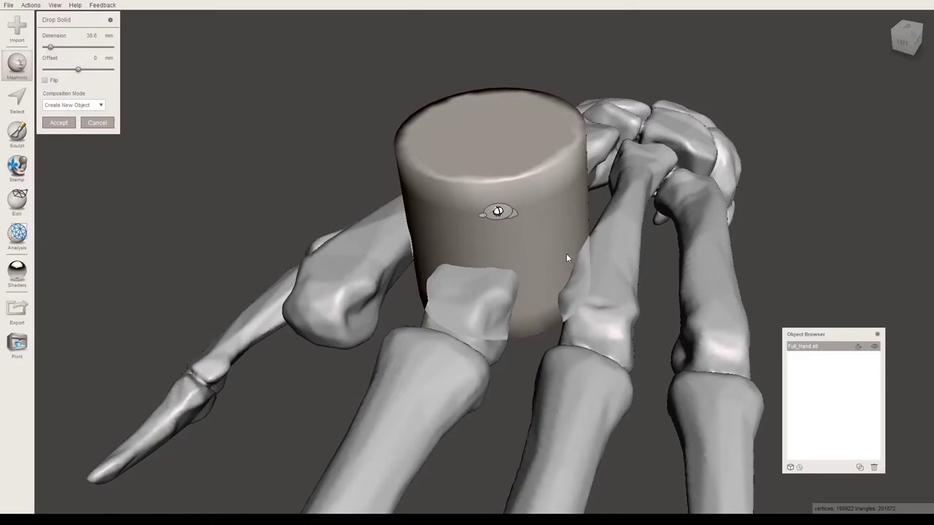
Set the dropped cylinder to 18.86 mm dimension and -1.77 mm offset, then check its placement
{"action": "right_click_drag", "start_coordinate": [567, 257], "coordinate": [547, 248]}
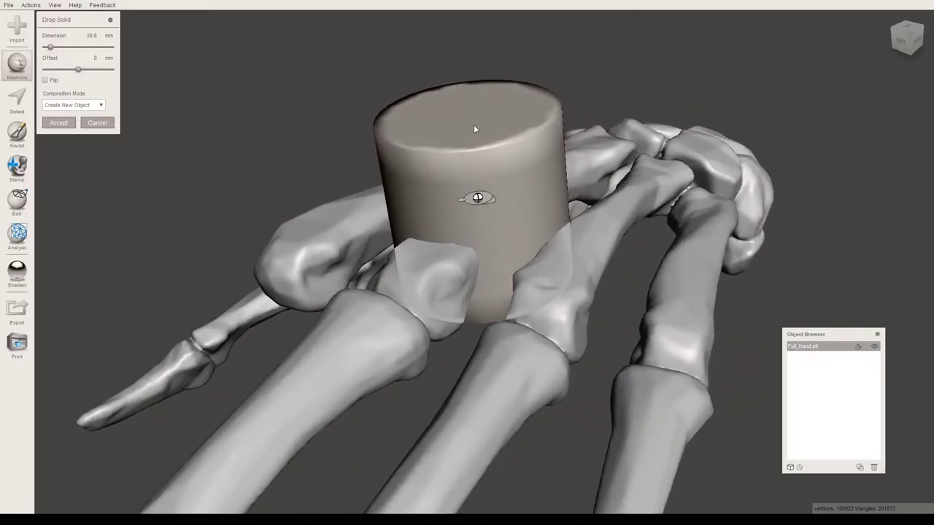
{"action": "left_click_drag", "start_coordinate": [50, 48], "coordinate": [47, 48]}
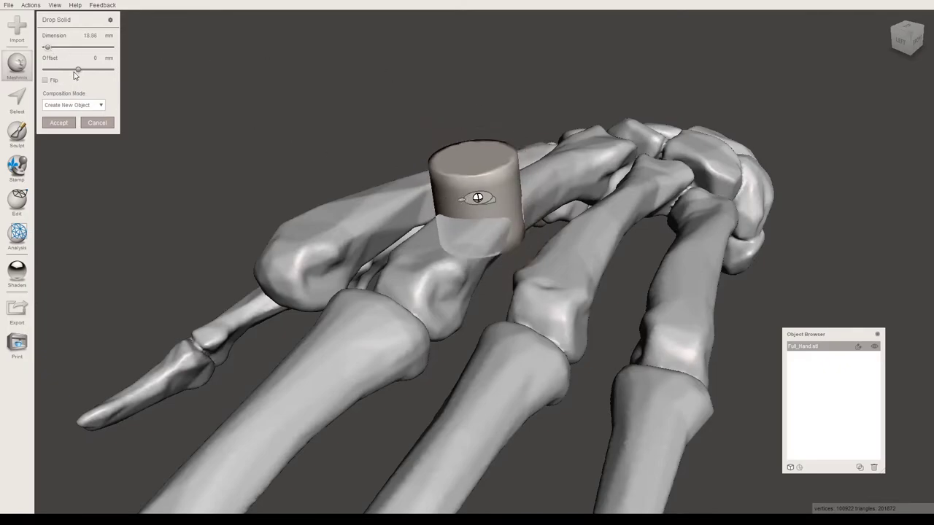
{"action": "left_click_drag", "start_coordinate": [78, 70], "coordinate": [77, 70]}
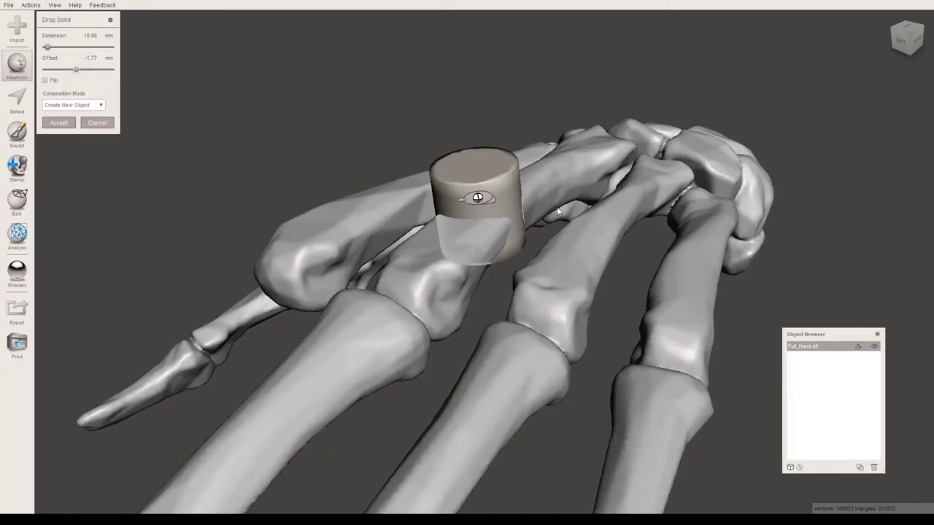
{"action": "right_click_drag", "start_coordinate": [560, 212], "coordinate": [534, 237]}
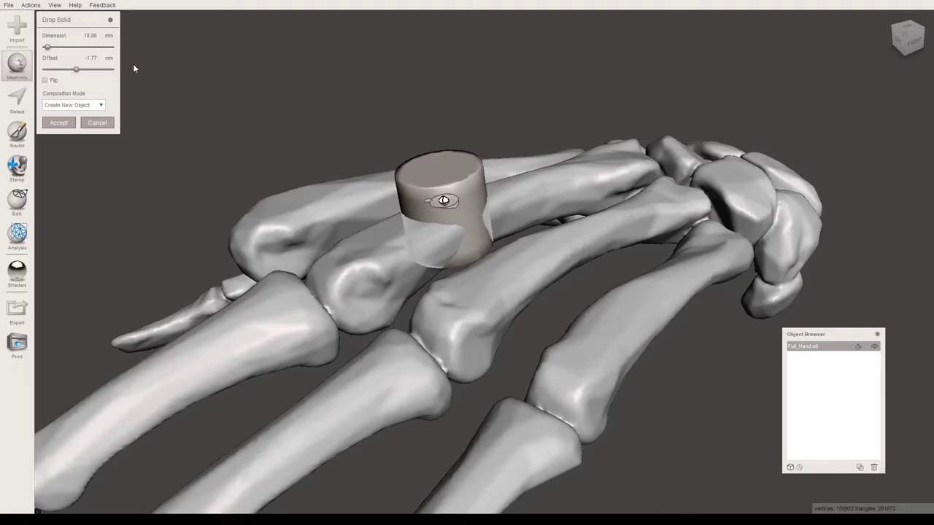
{"action": "right_click_drag", "start_coordinate": [314, 135], "coordinate": [464, 175]}
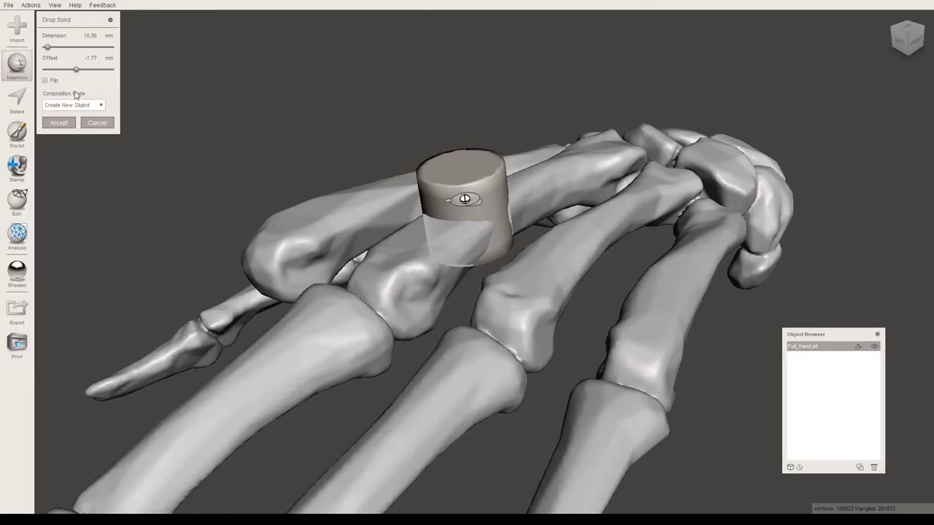
Accept the cylinder with Create New Object composition so it becomes Dropped Part 1
{"action": "left_click", "coordinate": [102, 105]}
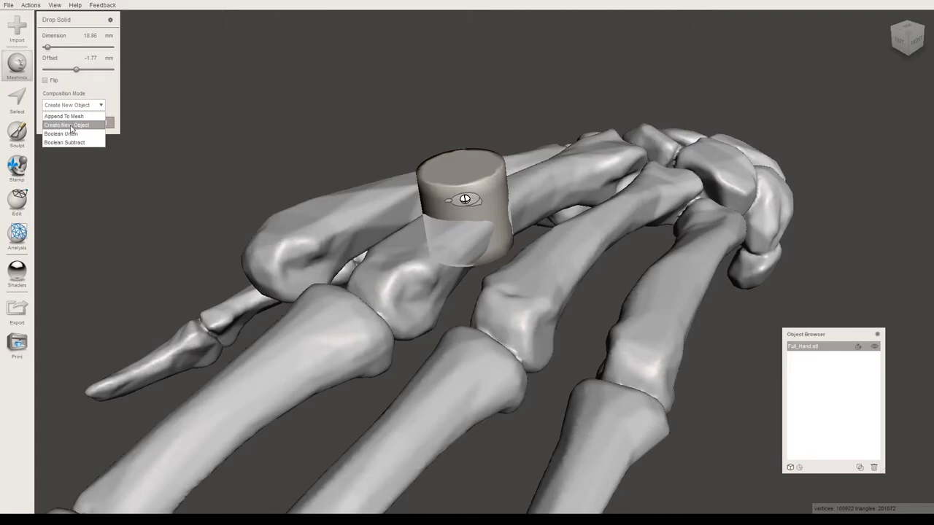
{"action": "left_click", "coordinate": [70, 126]}
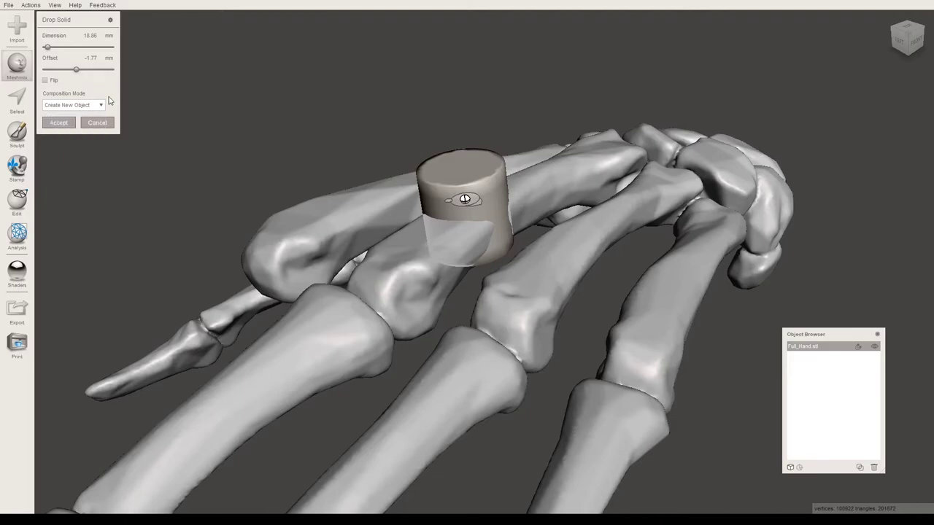
{"action": "left_click", "coordinate": [59, 124]}
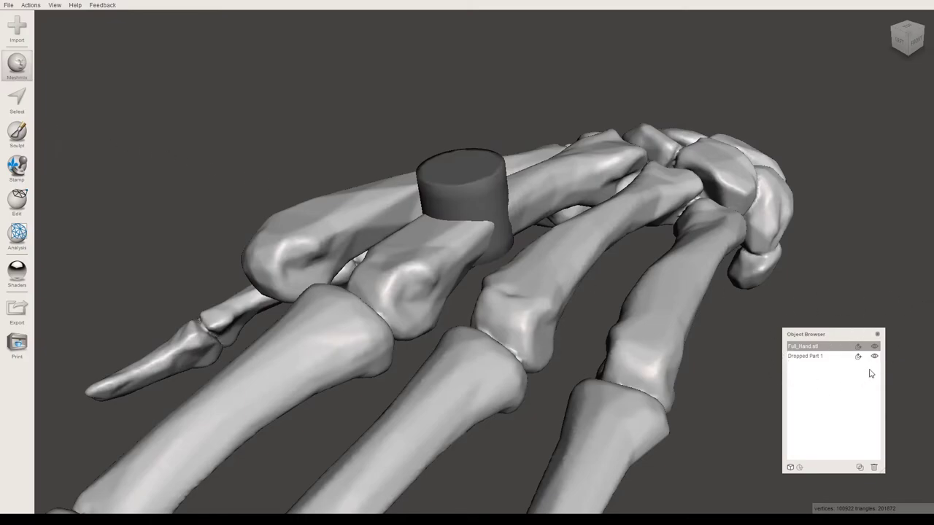
Select Dropped Part 1 in the Object Browser and view it from a low side angle
{"action": "left_click", "coordinate": [808, 357]}
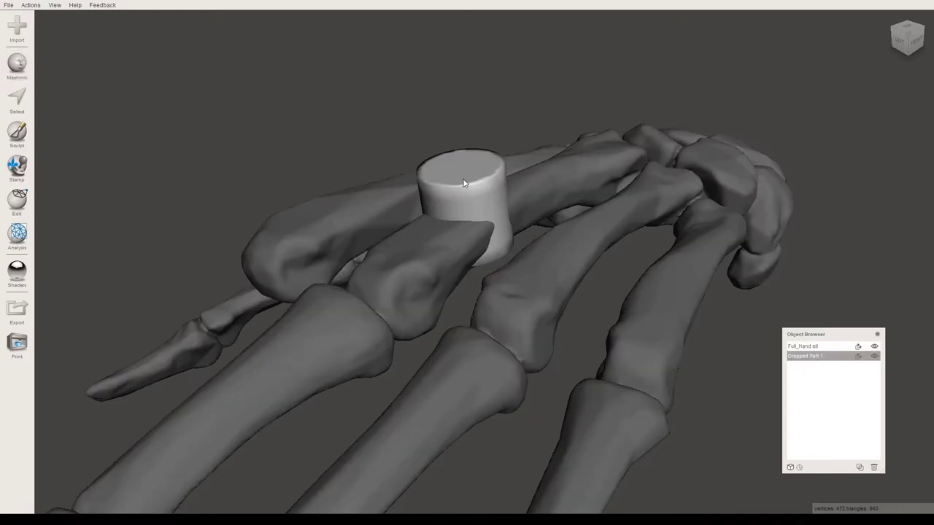
{"action": "right_click_drag", "start_coordinate": [662, 196], "coordinate": [844, 331]}
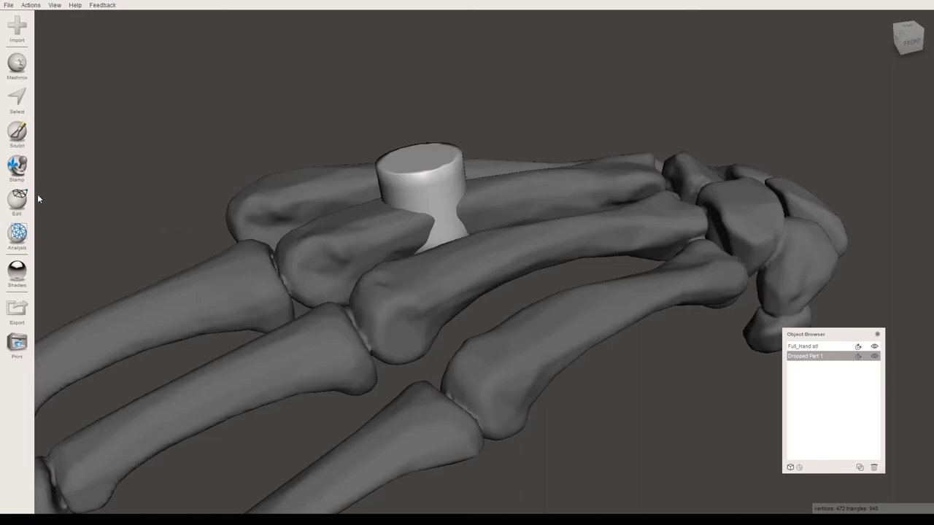
Start the Transform tool on the cylinder and orbit to a top-down view of the hand
{"action": "left_click", "coordinate": [18, 200]}
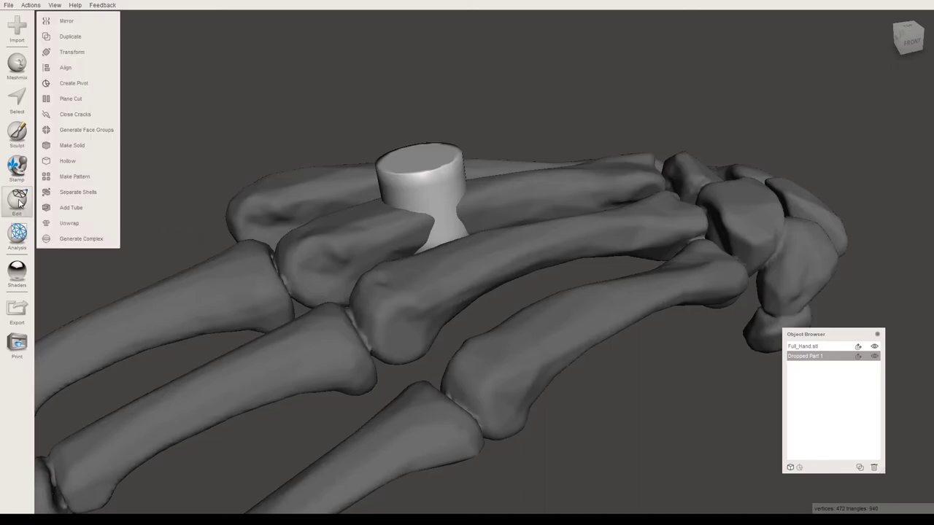
{"action": "left_click", "coordinate": [67, 52]}
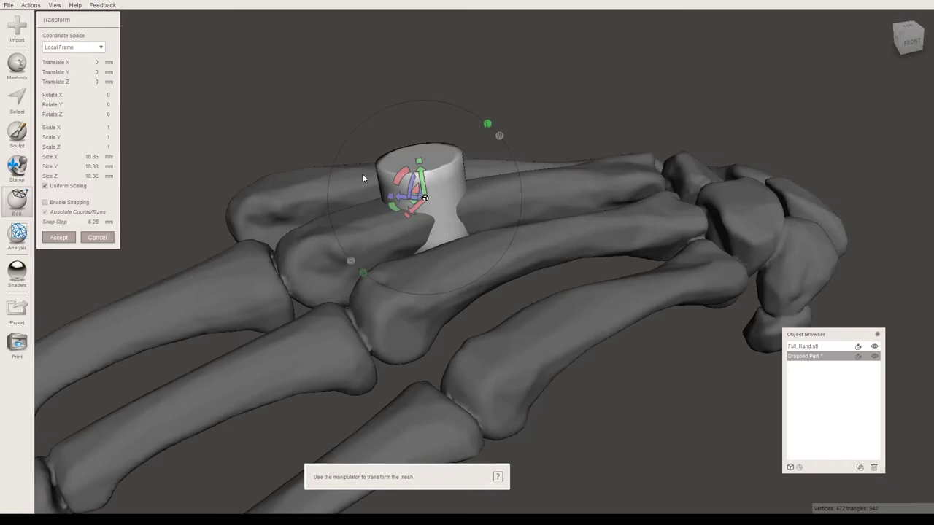
{"action": "right_click_drag", "start_coordinate": [427, 239], "coordinate": [505, 205]}
{"action": "right_click_drag", "start_coordinate": [514, 266], "coordinate": [527, 216]}
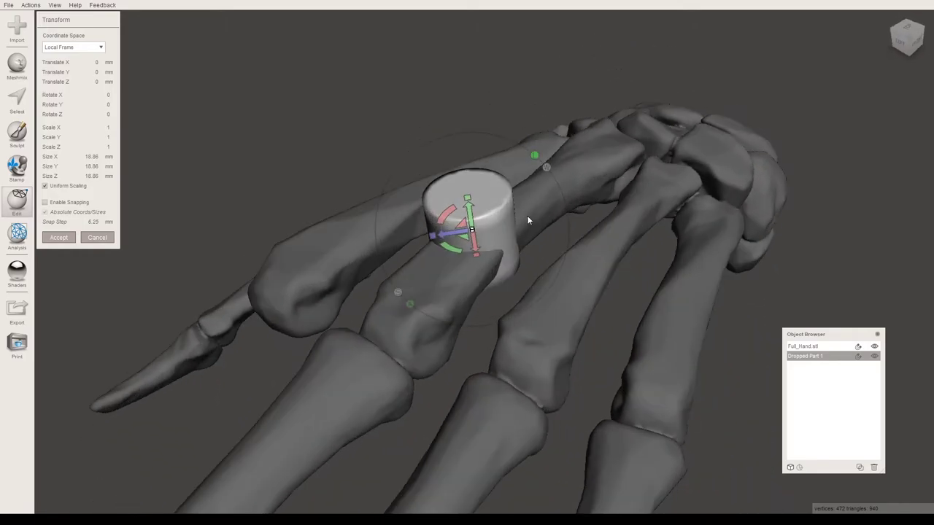
{"action": "right_click_drag", "start_coordinate": [516, 273], "coordinate": [582, 295]}
{"action": "scroll", "coordinate": [580, 295], "scroll_direction": "down", "scroll_amount": 3}
{"action": "scroll", "coordinate": [573, 297], "scroll_direction": "up", "scroll_amount": 3}
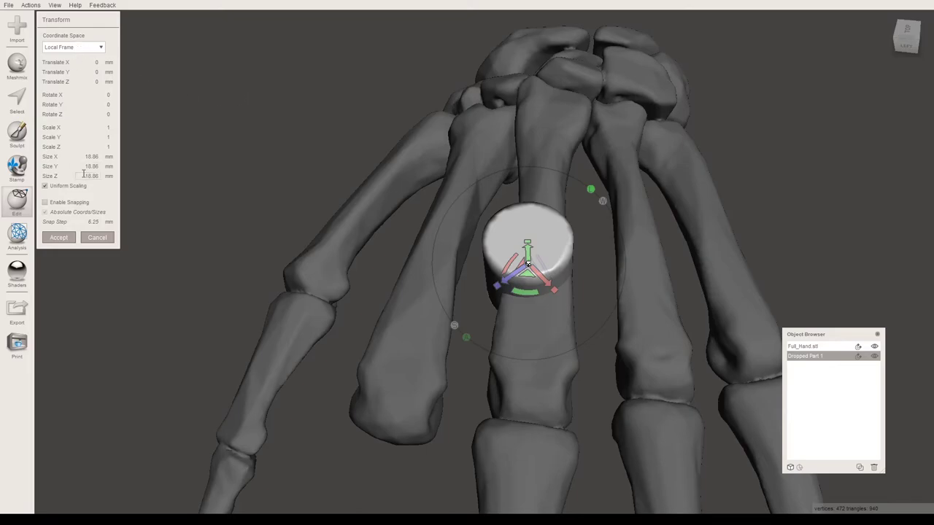
{"action": "left_click", "coordinate": [108, 106]}
{"action": "right_click_drag", "start_coordinate": [175, 146], "coordinate": [217, 159]}
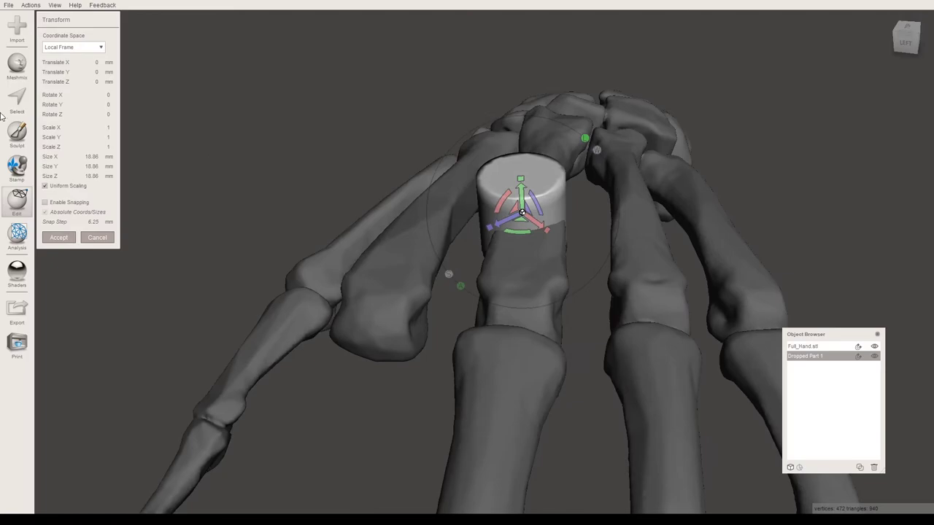
{"action": "right_click_drag", "start_coordinate": [306, 112], "coordinate": [567, 274]}
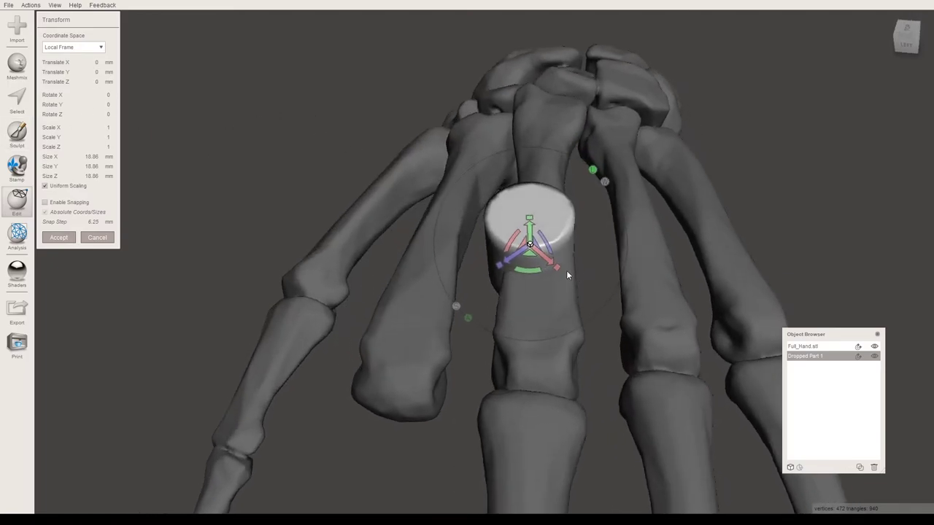
Narrow the cylinder to Scale X 0.861 and shorten it
{"action": "left_click_drag", "start_coordinate": [557, 267], "coordinate": [508, 225]}
{"action": "left_click_drag", "start_coordinate": [501, 265], "coordinate": [558, 197]}
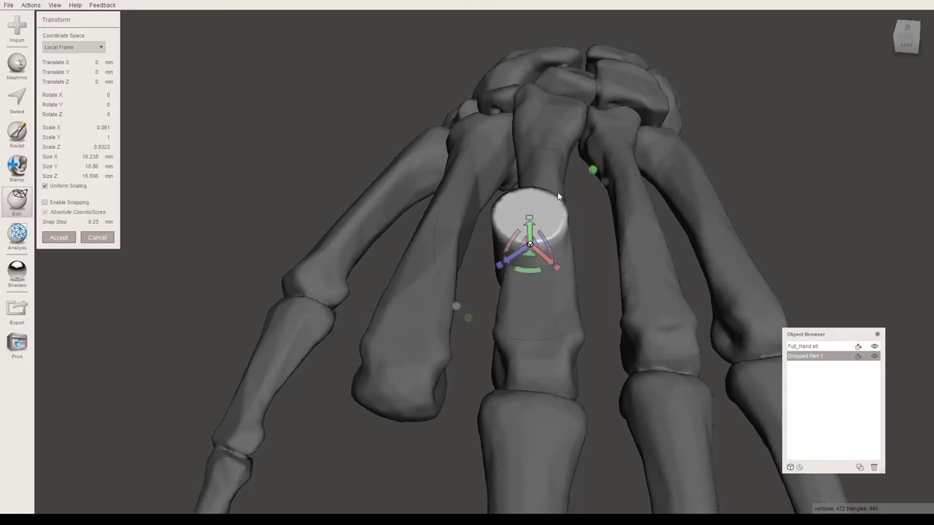
{"action": "left_click_drag", "start_coordinate": [552, 269], "coordinate": [540, 235]}
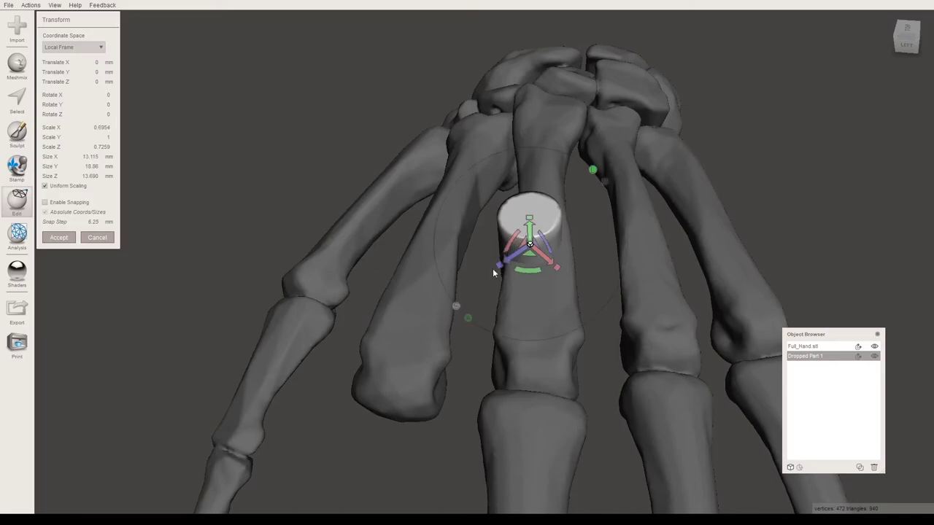
{"action": "left_click_drag", "start_coordinate": [498, 264], "coordinate": [531, 242]}
{"action": "right_click_drag", "start_coordinate": [530, 242], "coordinate": [428, 220]}
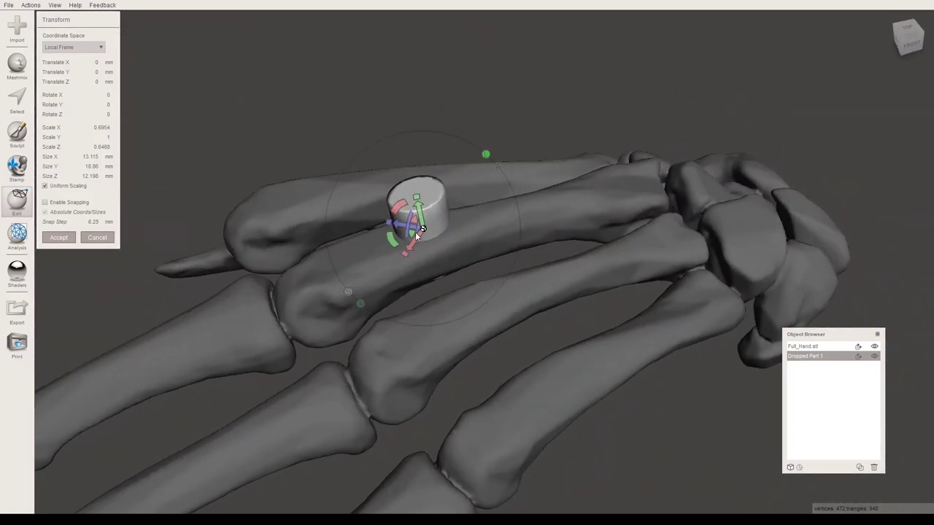
Move the cylinder down onto the bone and stretch it taller so it passes through
{"action": "left_click_drag", "start_coordinate": [418, 233], "coordinate": [356, 255]}
{"action": "right_click_drag", "start_coordinate": [432, 290], "coordinate": [382, 223]}
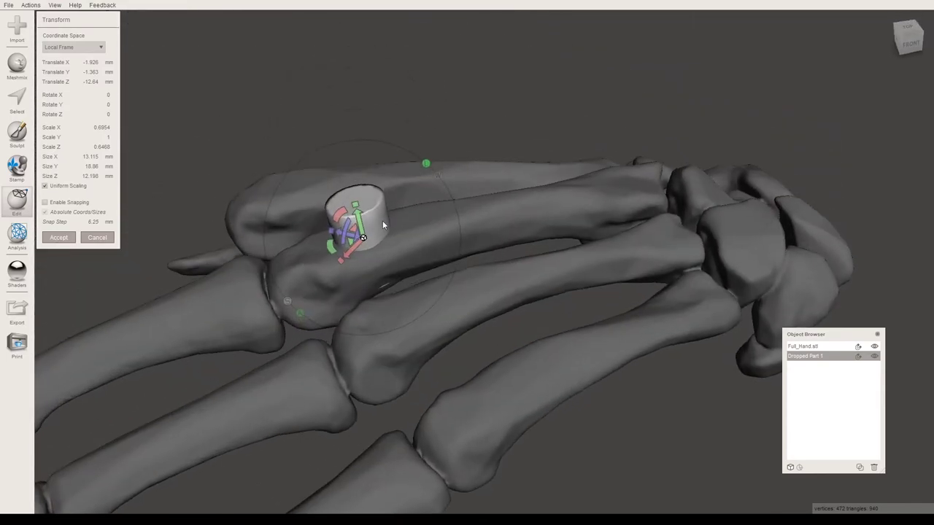
{"action": "left_click_drag", "start_coordinate": [353, 200], "coordinate": [335, 153]}
{"action": "right_click_drag", "start_coordinate": [335, 153], "coordinate": [427, 236]}
{"action": "left_click_drag", "start_coordinate": [385, 172], "coordinate": [382, 178]}
Centre the cylinder sideways on the metacarpal and accept the transform
{"action": "right_click_drag", "start_coordinate": [346, 270], "coordinate": [599, 159]}
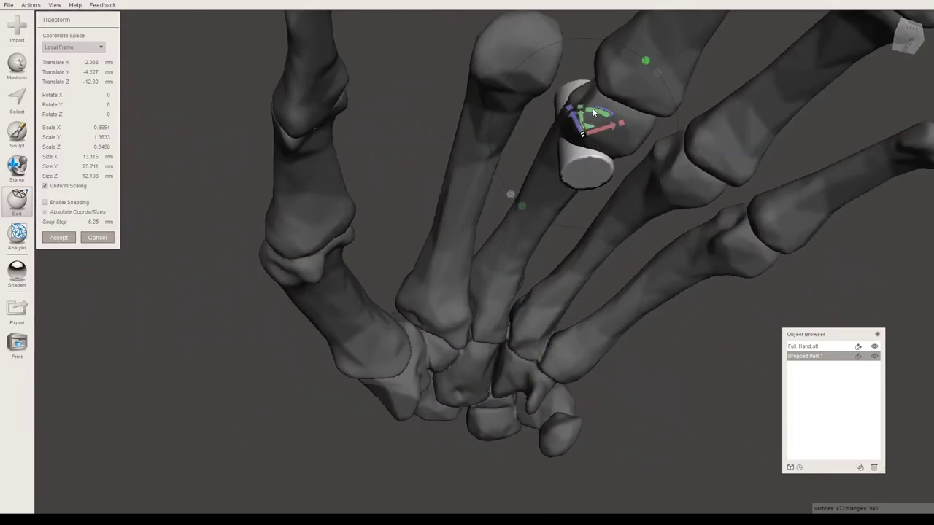
{"action": "right_click_drag", "start_coordinate": [582, 118], "coordinate": [555, 299]}
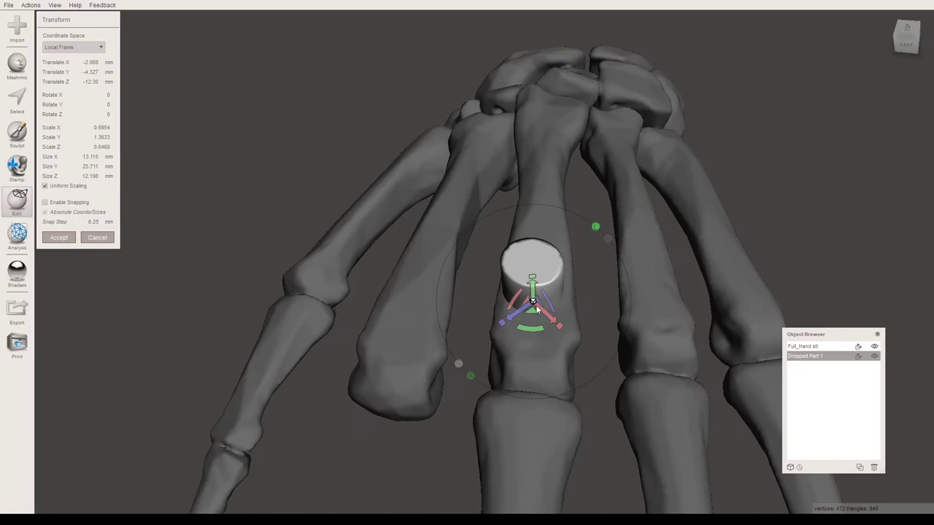
{"action": "left_click_drag", "start_coordinate": [526, 314], "coordinate": [537, 315]}
{"action": "right_click_drag", "start_coordinate": [537, 314], "coordinate": [662, 189]}
{"action": "right_click_drag", "start_coordinate": [589, 192], "coordinate": [520, 202]}
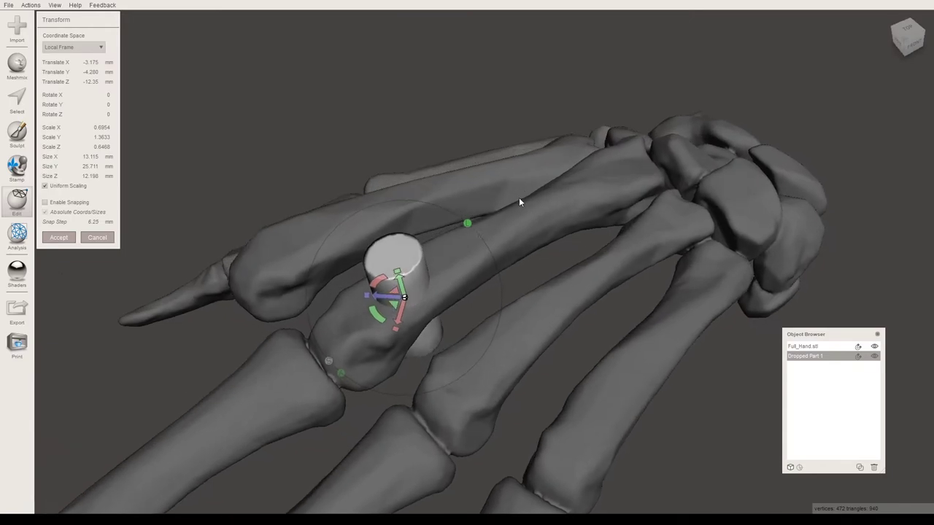
{"action": "left_click", "coordinate": [58, 238]}
Select only Full_Hand.stl in the Object Browser, leaving the cylinder unselected
{"action": "right_click_drag", "start_coordinate": [467, 321], "coordinate": [522, 319]}
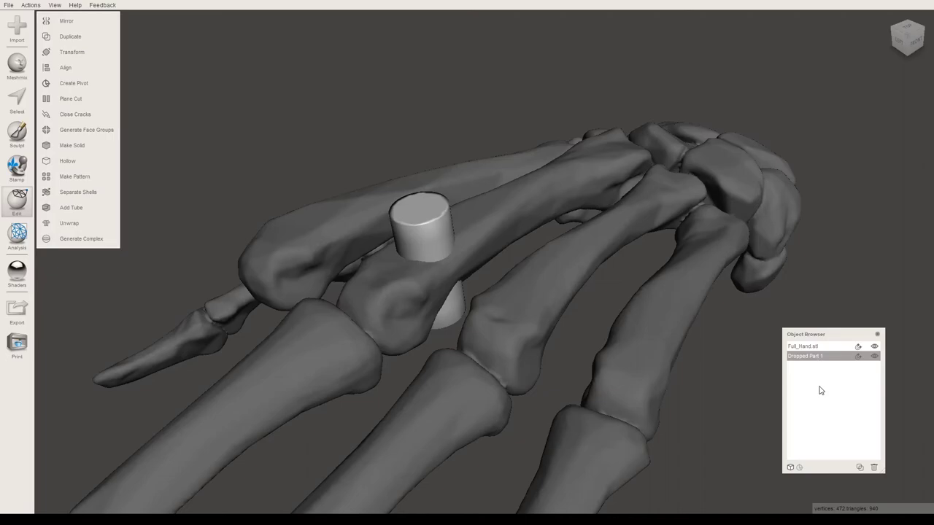
{"action": "left_click", "coordinate": [824, 347], "text": "shift"}
{"action": "left_click", "coordinate": [824, 347]}
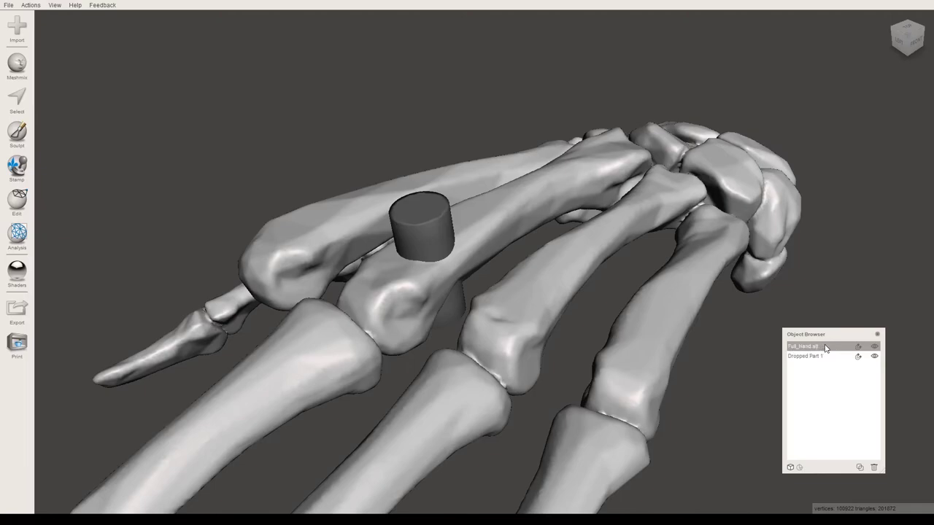
Add Dropped Part 1 to the selection so both the hand and cylinder are active
{"action": "left_click", "coordinate": [813, 356], "text": "shift"}
{"action": "left_click", "coordinate": [809, 357], "text": "shift"}
{"action": "left_click", "coordinate": [795, 349]}
{"action": "left_click", "coordinate": [810, 357], "text": "shift"}
{"action": "left_click", "coordinate": [807, 347]}
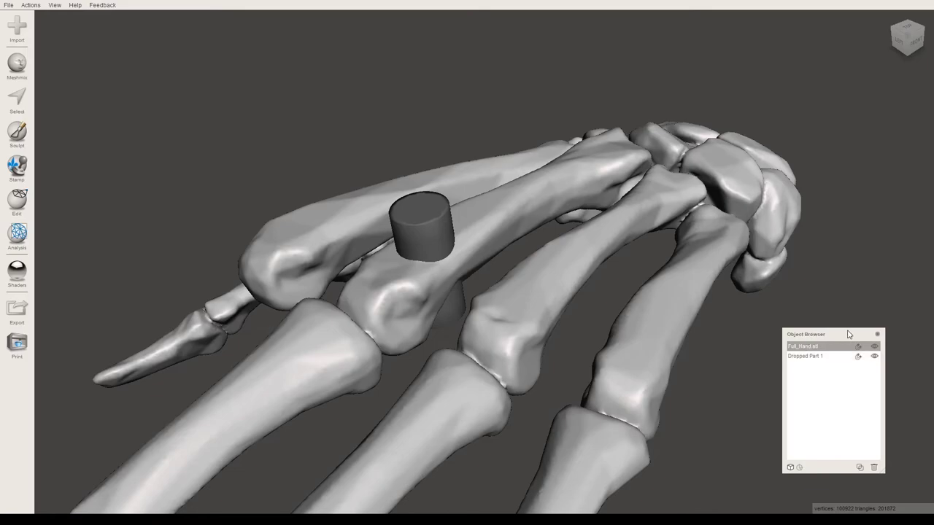
{"action": "left_click", "coordinate": [818, 358], "text": "shift"}
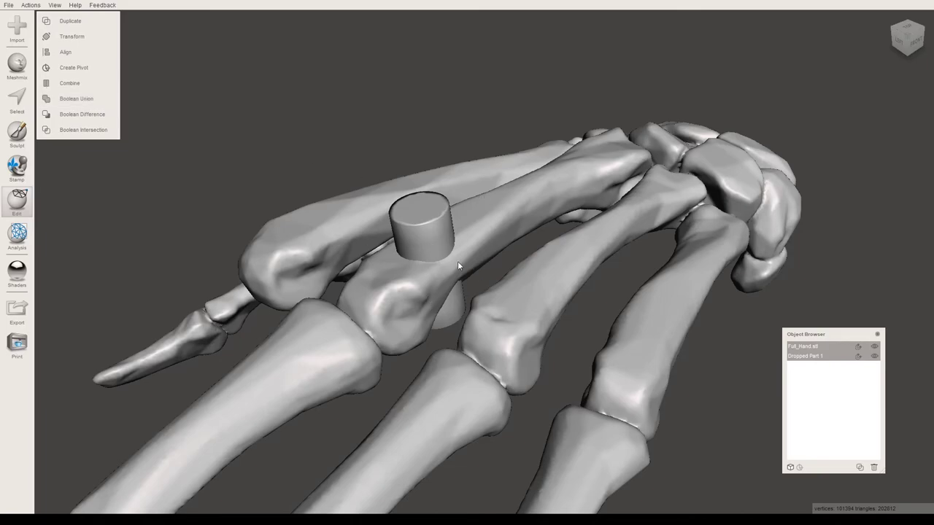
{"action": "left_click", "coordinate": [88, 119]}
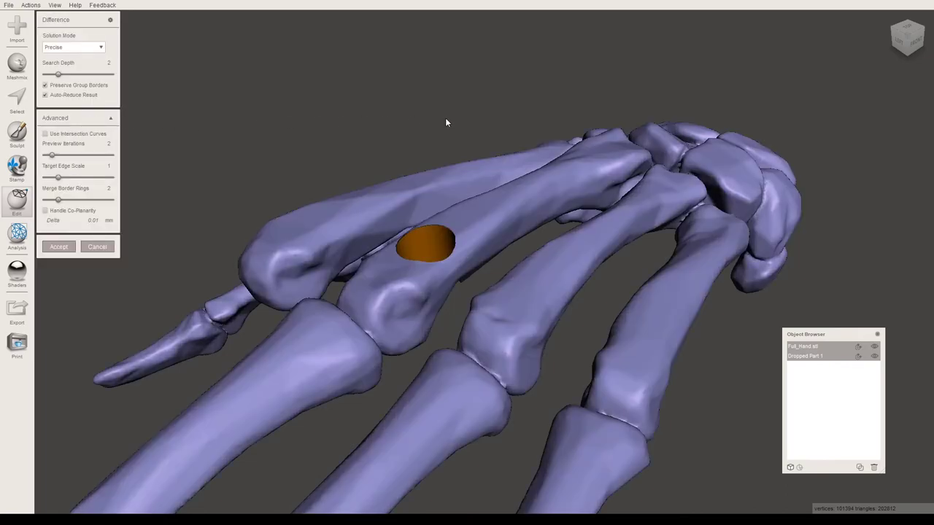
{"action": "right_click_drag", "start_coordinate": [335, 144], "coordinate": [351, 172]}
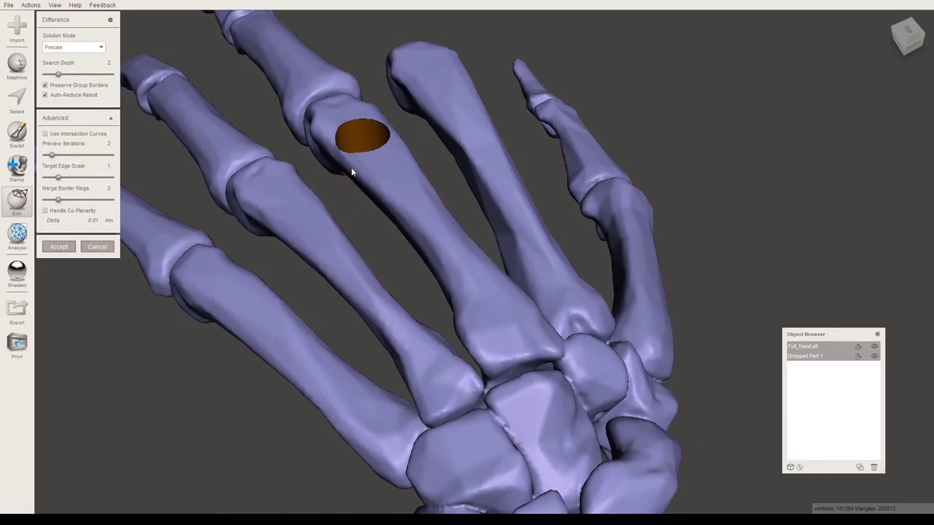
{"action": "mouse_move", "coordinate": [378, 129]}
{"action": "right_mouse_down"}
{"action": "mouse_move", "coordinate": [419, 232]}
{"action": "mouse_move", "coordinate": [311, 341]}
{"action": "mouse_move", "coordinate": [437, 160]}
{"action": "mouse_move", "coordinate": [405, 233]}
{"action": "mouse_move", "coordinate": [453, 162]}
{"action": "mouse_move", "coordinate": [389, 121]}
{"action": "mouse_move", "coordinate": [367, 120]}
{"action": "right_mouse_up"}
{"action": "scroll", "coordinate": [366, 122], "scroll_direction": "up", "scroll_amount": 2}
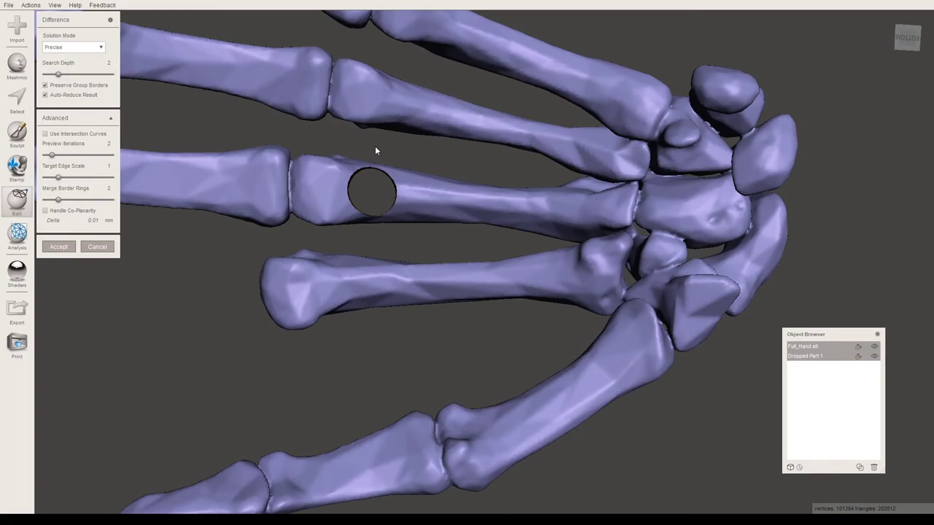
{"action": "right_click_drag", "start_coordinate": [381, 138], "coordinate": [326, 212]}
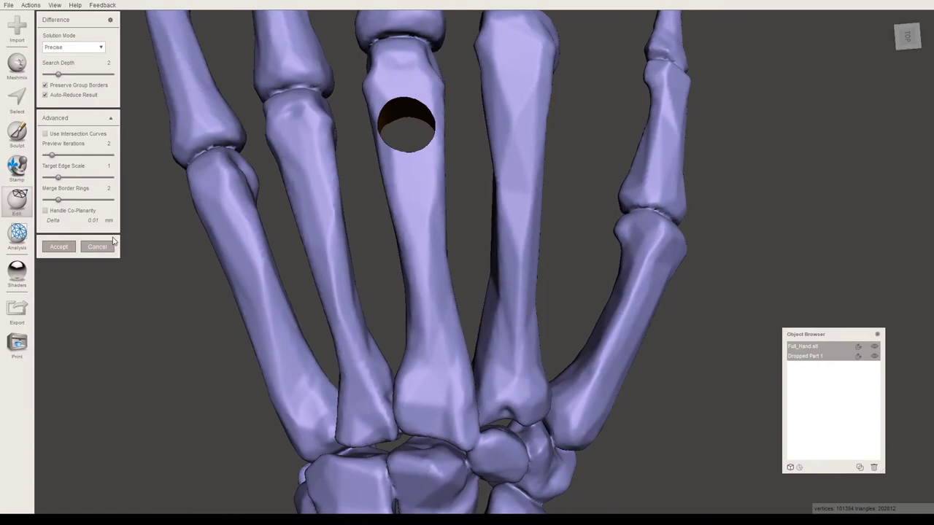
{"action": "right_click_drag", "start_coordinate": [393, 122], "coordinate": [309, 282]}
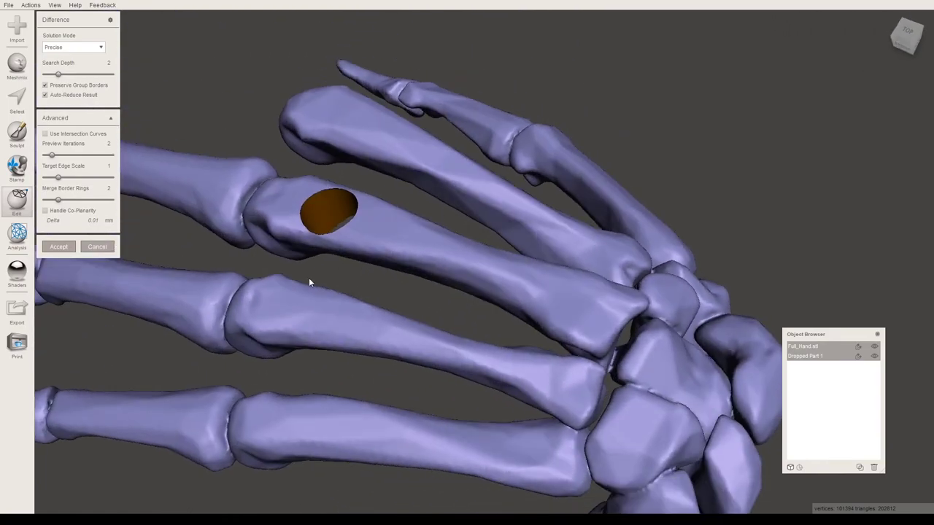
{"action": "left_click", "coordinate": [90, 246]}
Check the previewed hole, then accept the Boolean Difference to cut the cylinder from Full_Hand.stl
{"action": "right_click_drag", "start_coordinate": [377, 200], "coordinate": [400, 206]}
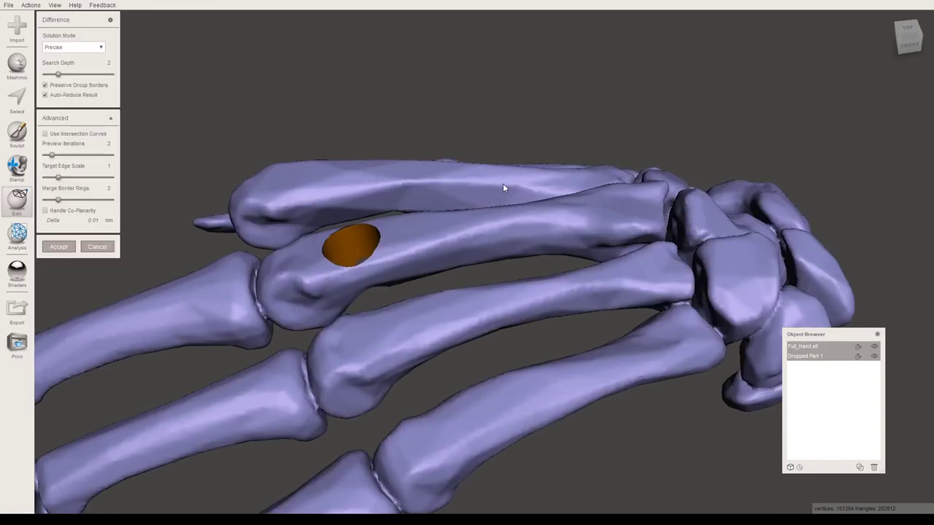
{"action": "right_click_drag", "start_coordinate": [502, 183], "coordinate": [488, 218]}
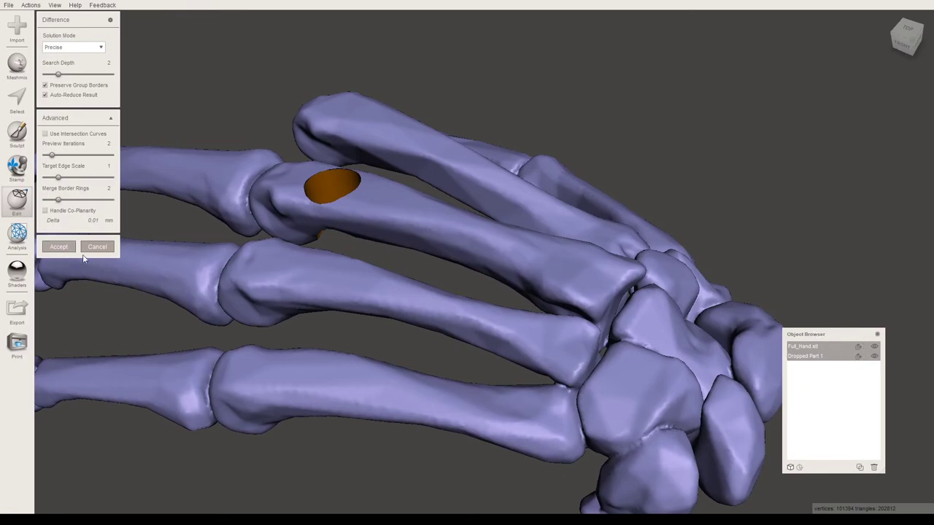
{"action": "left_click", "coordinate": [58, 247]}
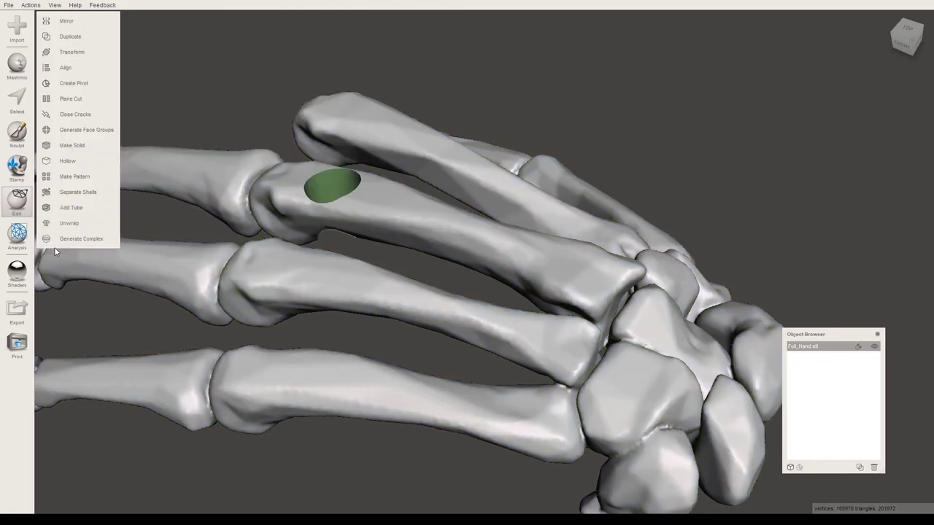
Check the metacarpal's round through-hole from below and through its opening, then open the Meshmix primitives library
{"action": "right_click_drag", "start_coordinate": [599, 251], "coordinate": [725, 297]}
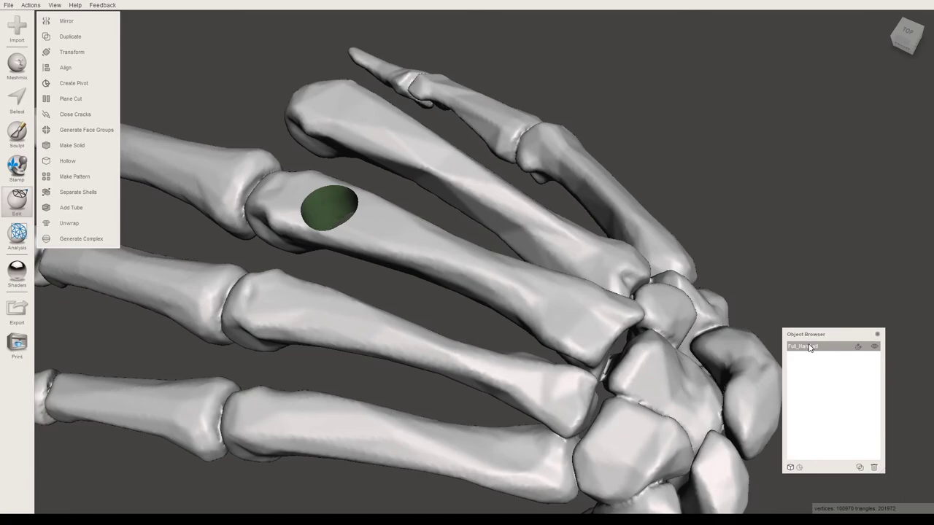
{"action": "right_click_drag", "start_coordinate": [433, 232], "coordinate": [543, 253]}
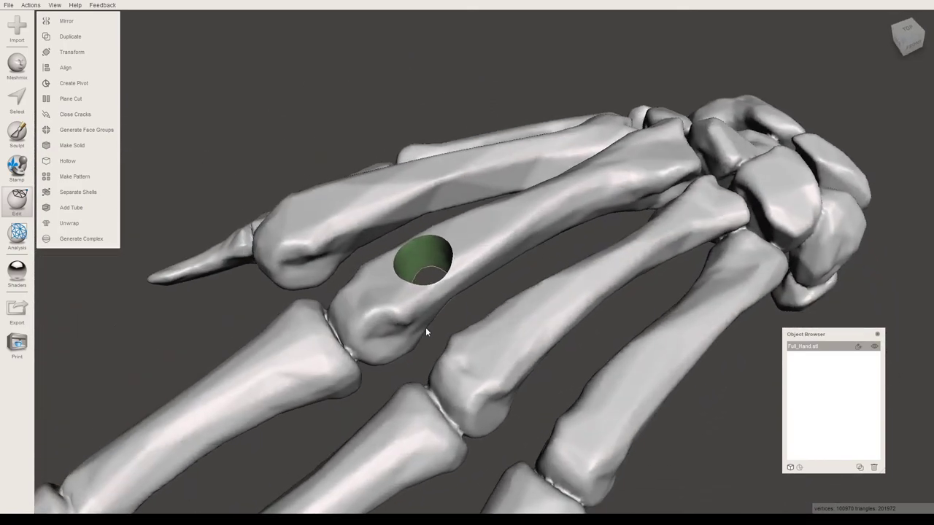
{"action": "right_click_drag", "start_coordinate": [479, 276], "coordinate": [490, 312]}
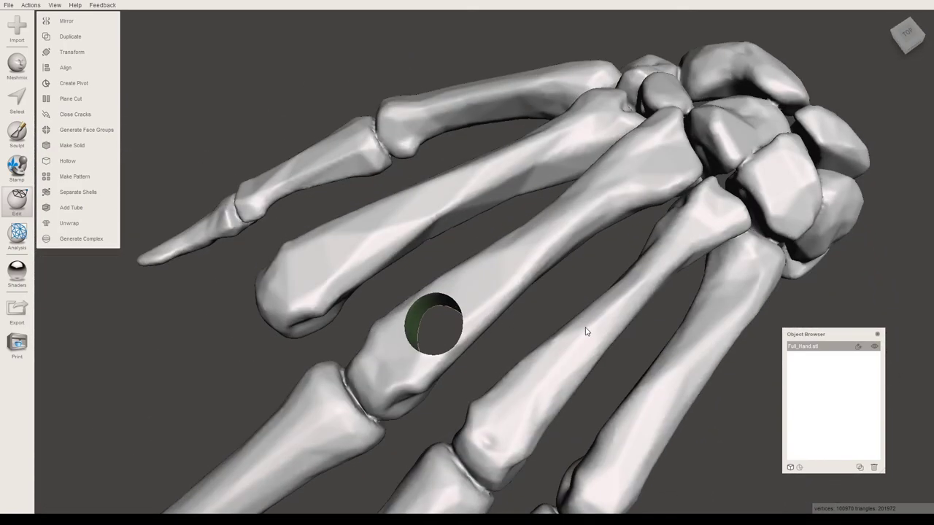
{"action": "right_click_drag", "start_coordinate": [586, 332], "coordinate": [506, 328]}
{"action": "left_click", "coordinate": [17, 64]}
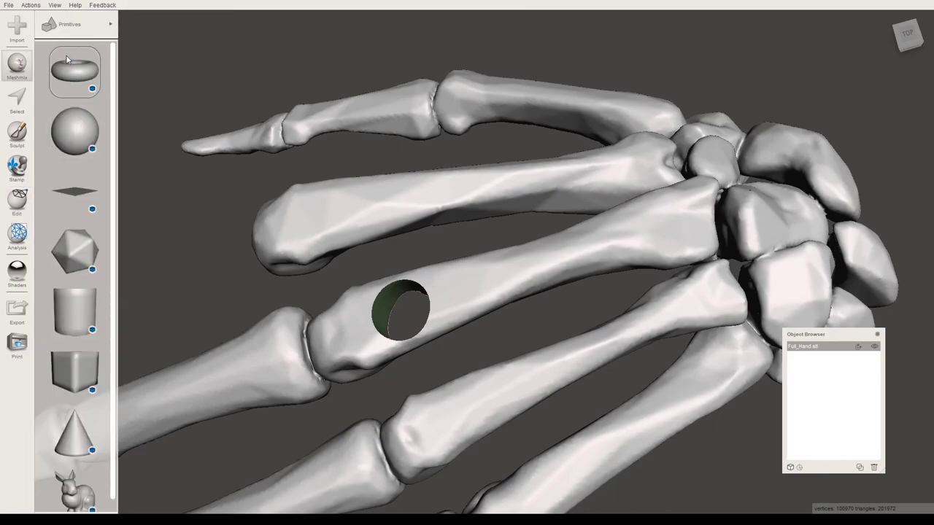
{"action": "scroll", "coordinate": [74, 73], "scroll_direction": "down", "scroll_amount": 1}
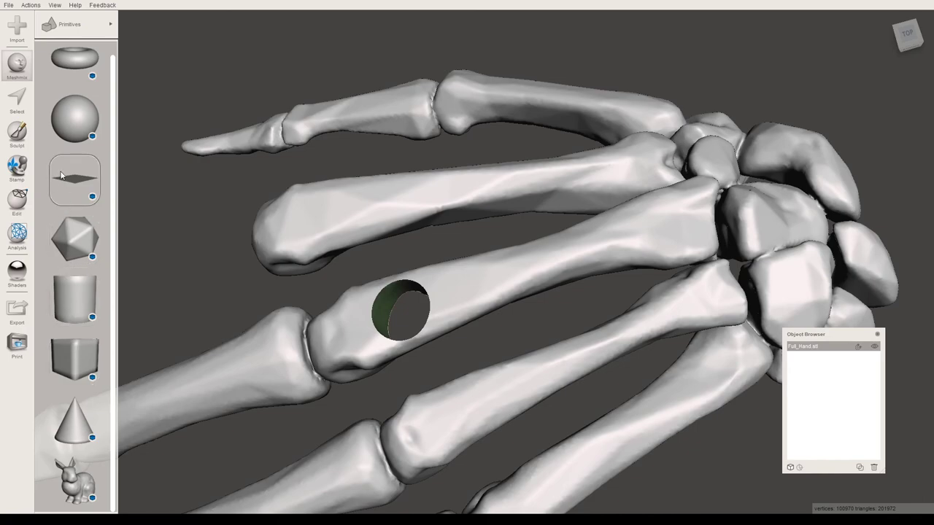
{"action": "left_click", "coordinate": [112, 24]}
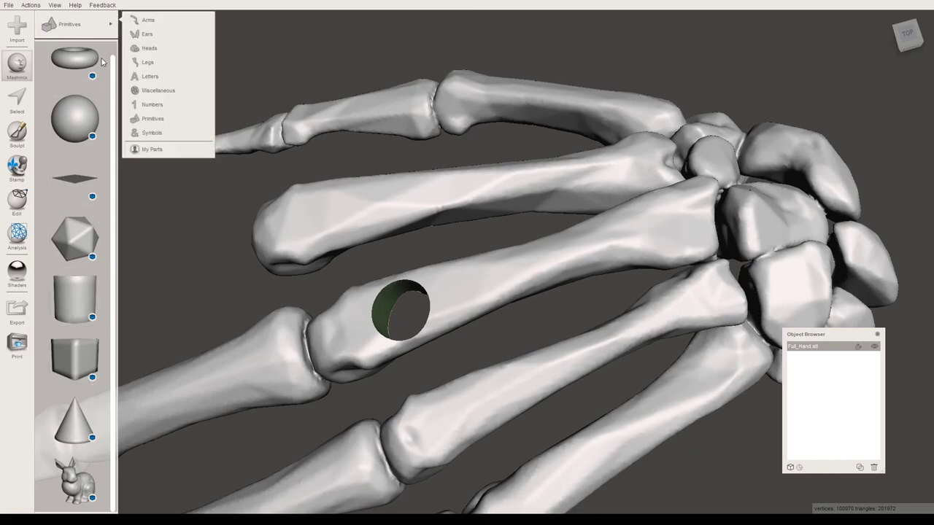
{"action": "left_click", "coordinate": [189, 218]}
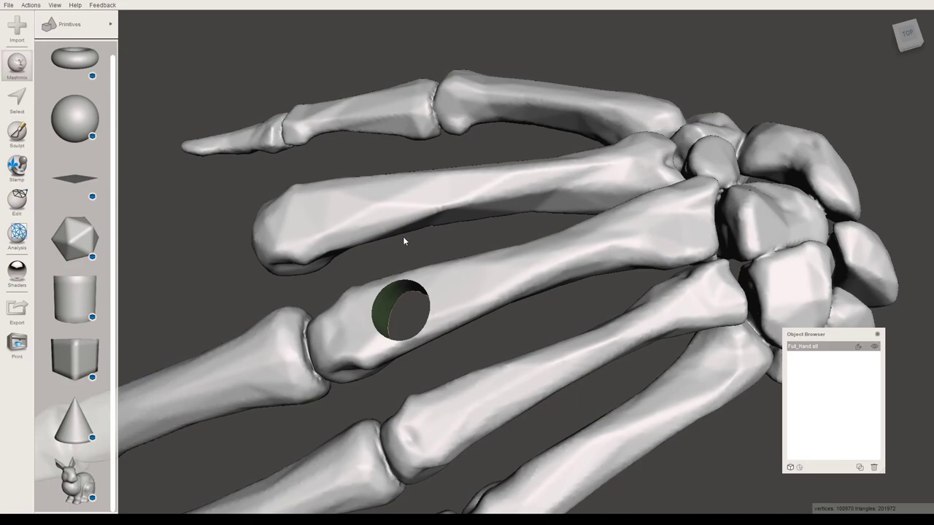
{"action": "right_click_drag", "start_coordinate": [413, 312], "coordinate": [561, 281]}
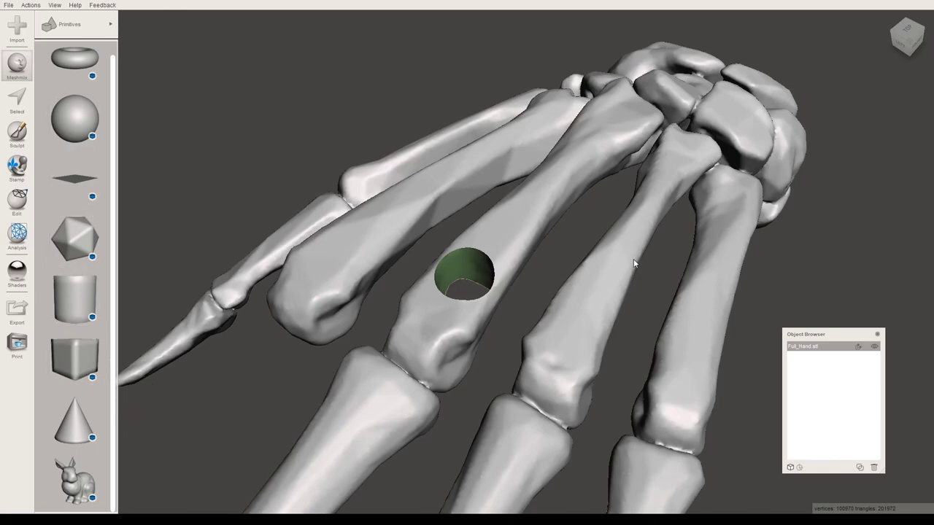
{"action": "right_click_drag", "start_coordinate": [633, 264], "coordinate": [394, 210]}
{"action": "left_click", "coordinate": [65, 35]}
{"action": "left_click", "coordinate": [146, 19]}
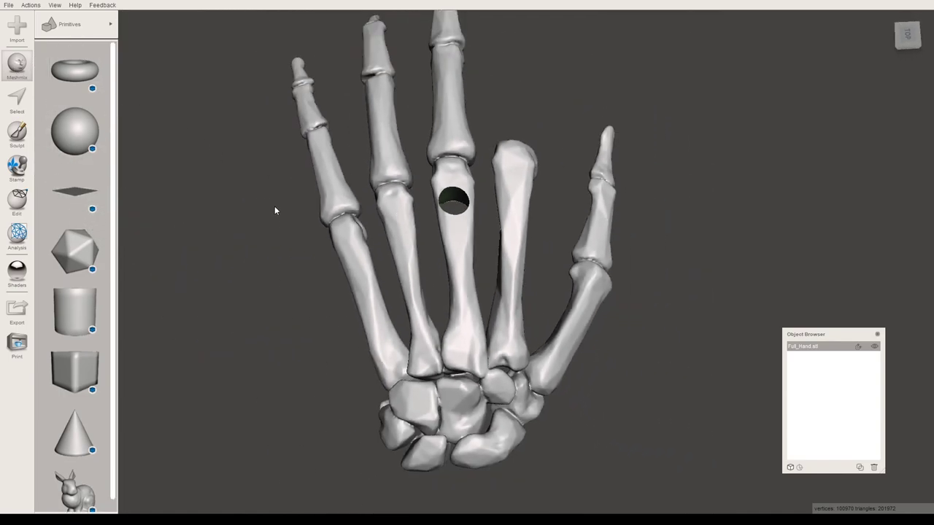
{"action": "right_click_drag", "start_coordinate": [275, 206], "coordinate": [253, 217]}
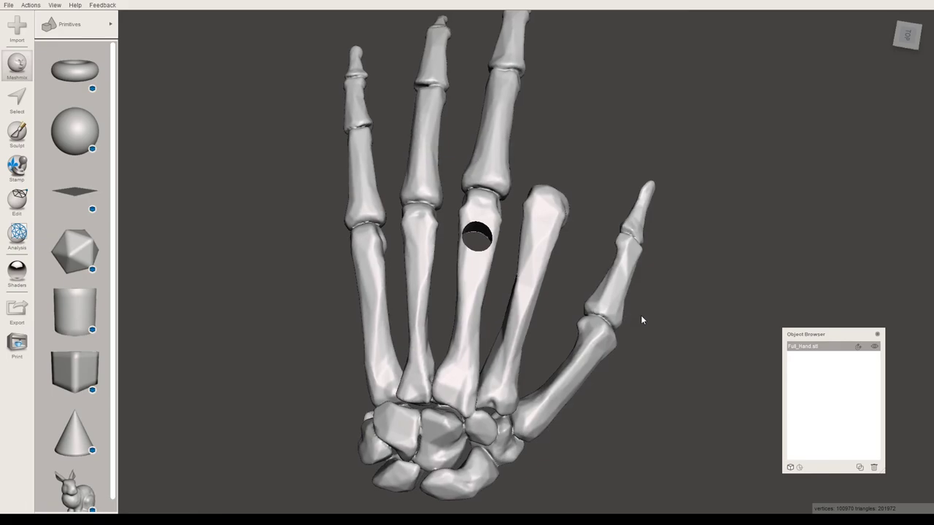
{"action": "scroll", "coordinate": [667, 312], "scroll_direction": "down", "scroll_amount": 3}
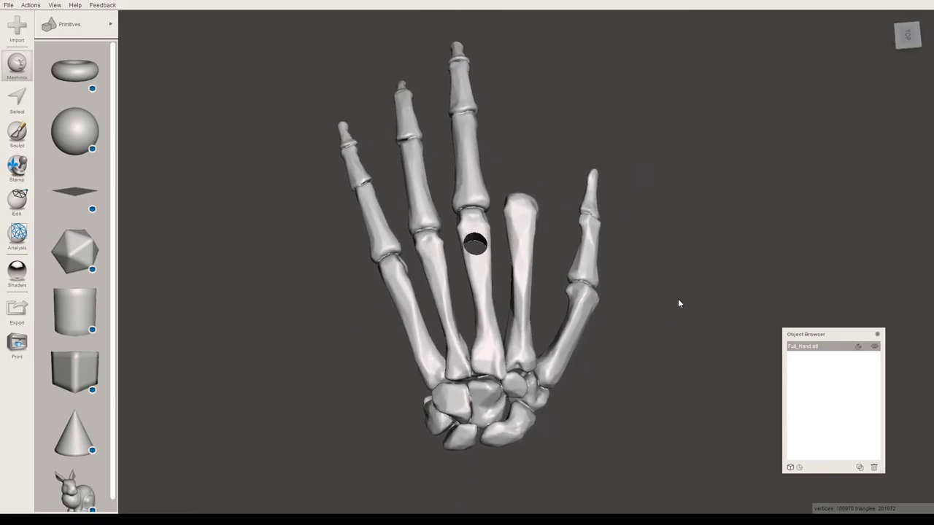